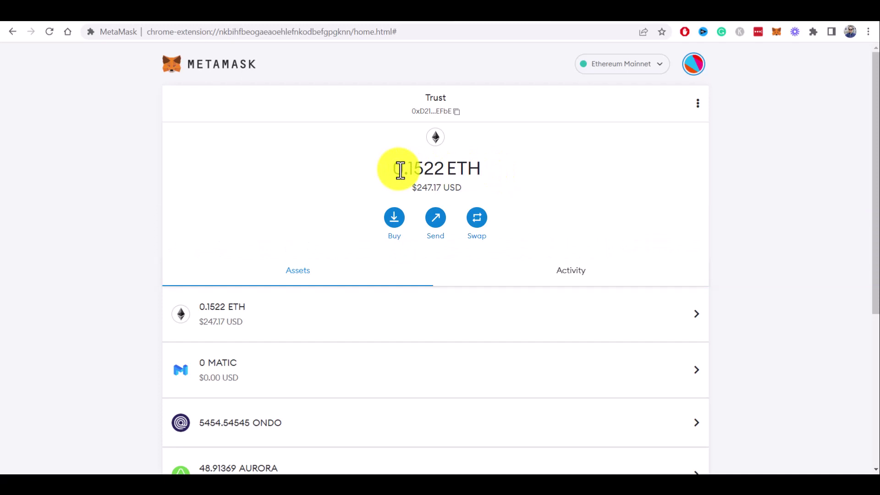
# Review the 0.1522 ETH balance and the deposit options, noting Directly Deposit ETH.
pyautogui.moveTo(393, 168); pyautogui.dragTo(511, 169)
pyautogui.click(511, 169)
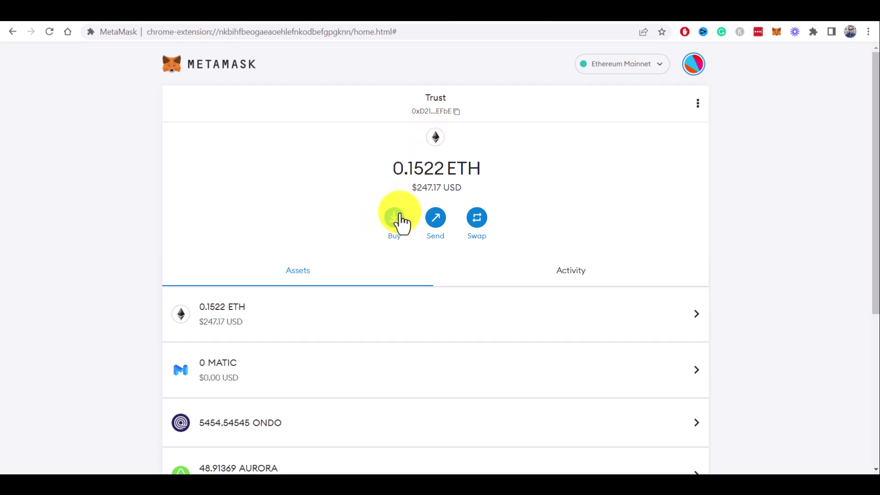
pyautogui.click(393, 220)
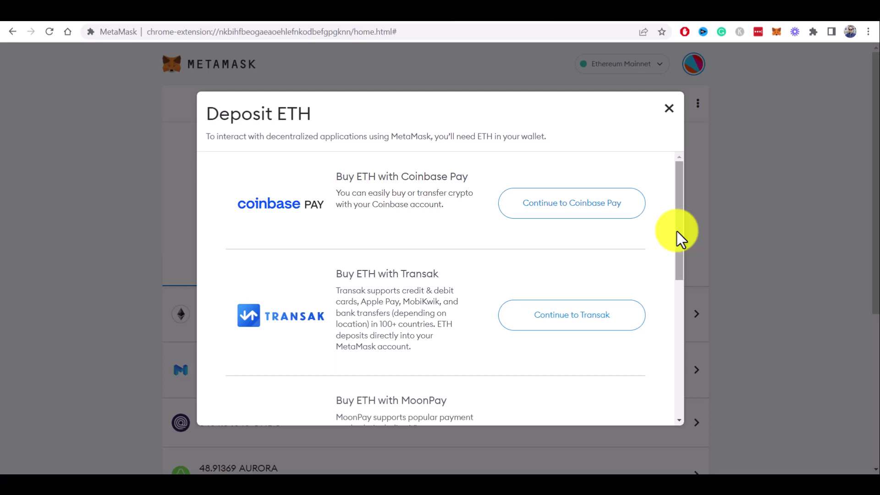
pyautogui.moveTo(679, 237); pyautogui.dragTo(686, 332)
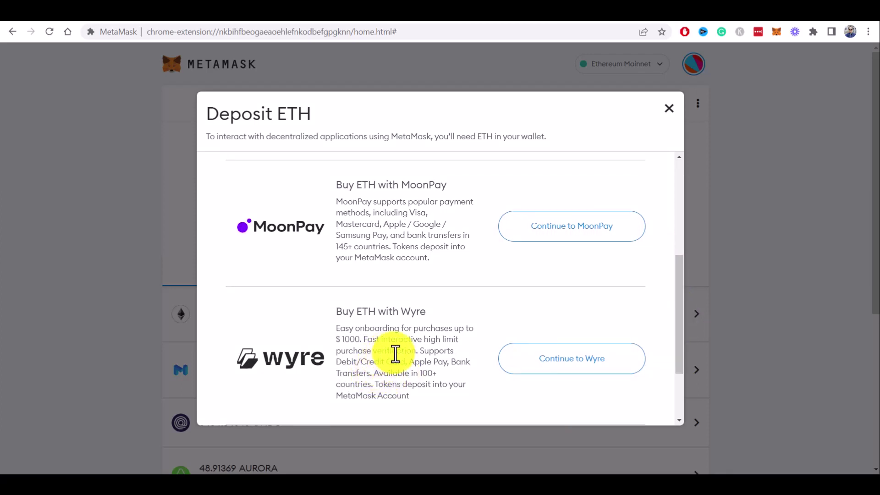
pyautogui.moveTo(392, 352); pyautogui.dragTo(460, 374)
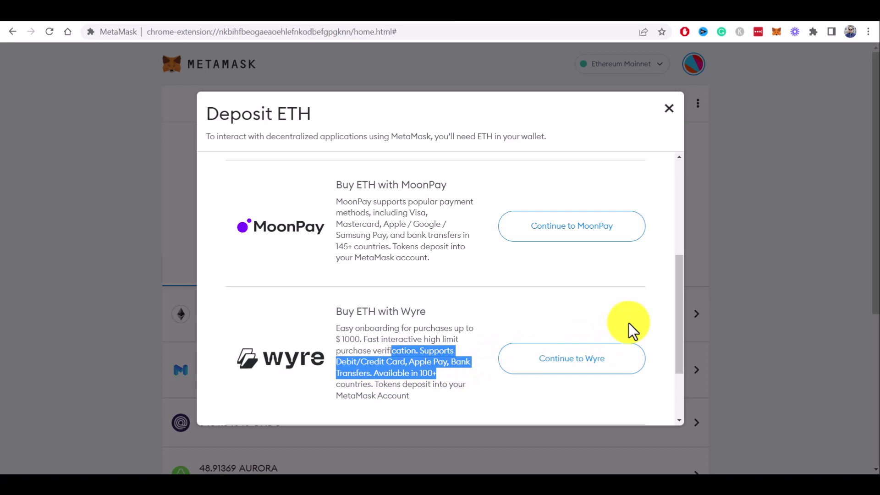
pyautogui.moveTo(677, 309); pyautogui.dragTo(674, 358)
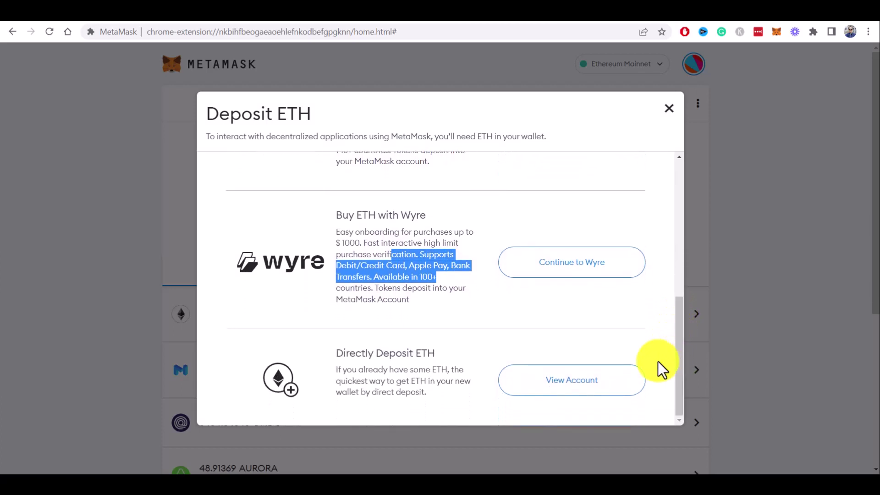
pyautogui.moveTo(334, 355); pyautogui.dragTo(440, 358)
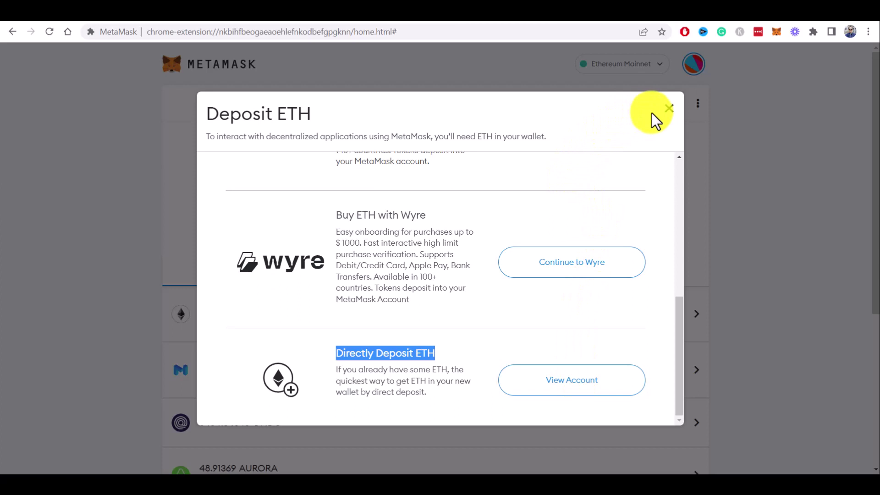
pyautogui.click(668, 110)
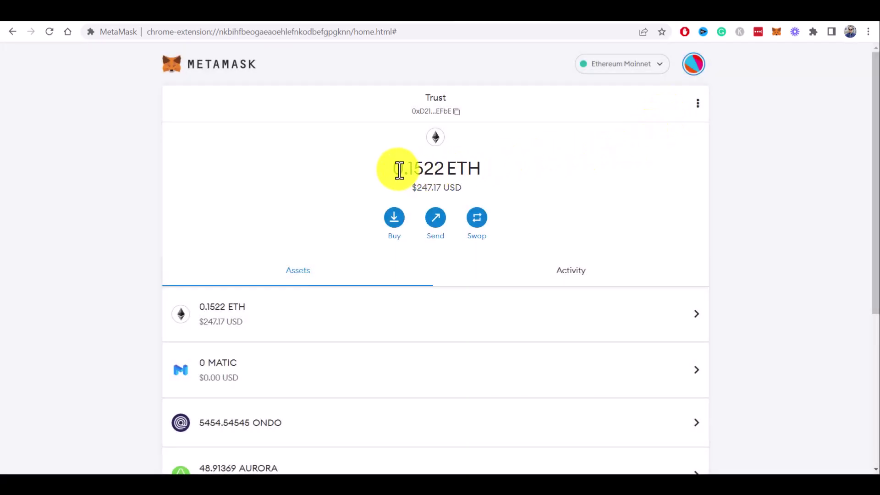
pyautogui.moveTo(392, 169); pyautogui.dragTo(483, 172)
pyautogui.click(522, 171)
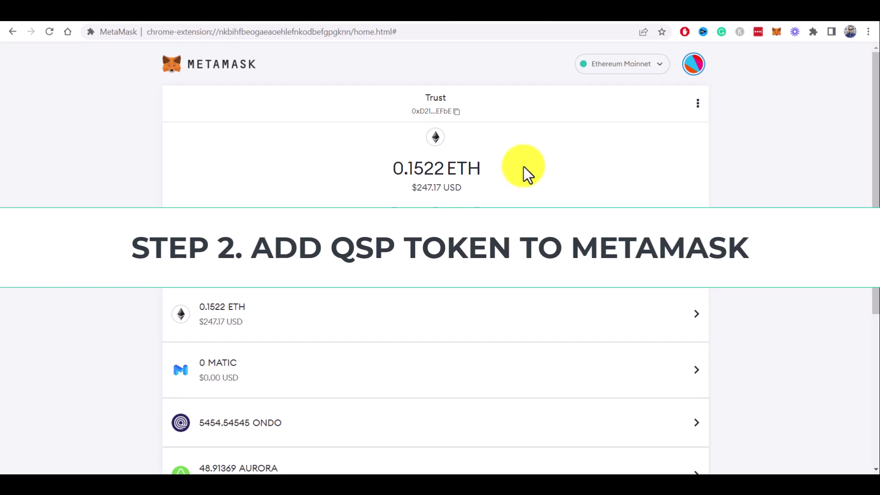
# Find Quantstamp on CoinMarketCap and import the QSP token into MetaMask via the fox icon.
pyautogui.click(576, 14)
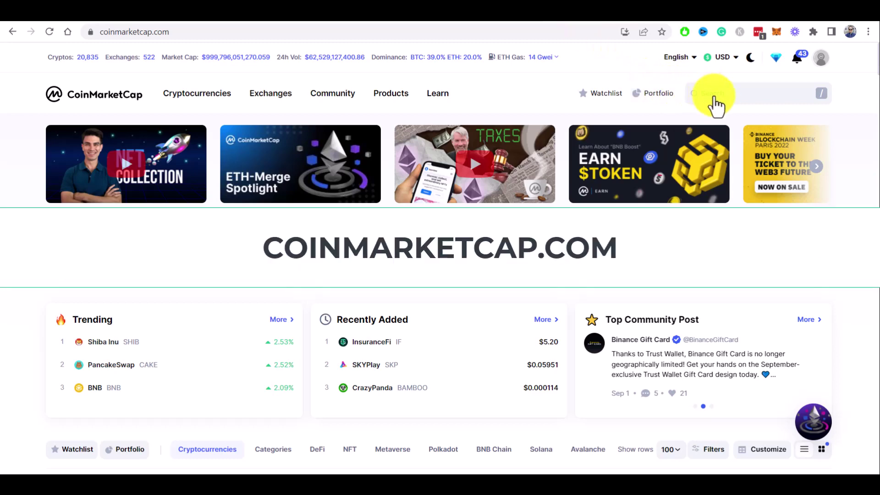
pyautogui.click(715, 100)
pyautogui.write('qs')
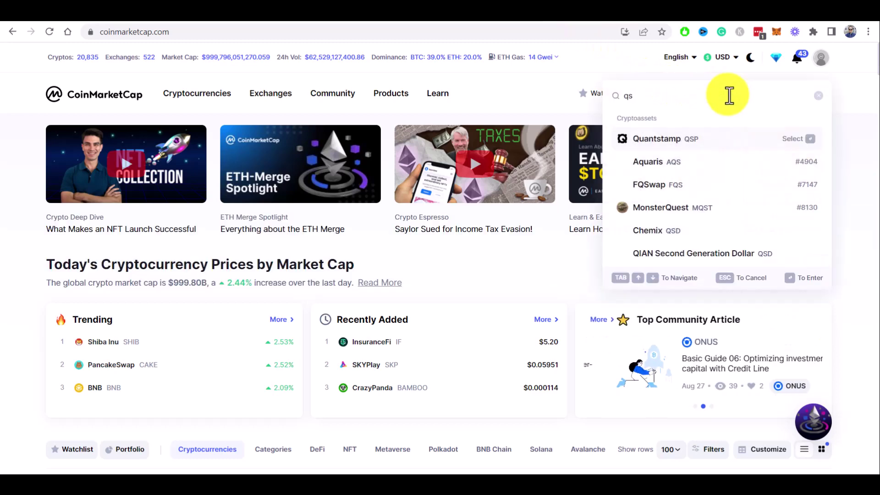
pyautogui.click(684, 146)
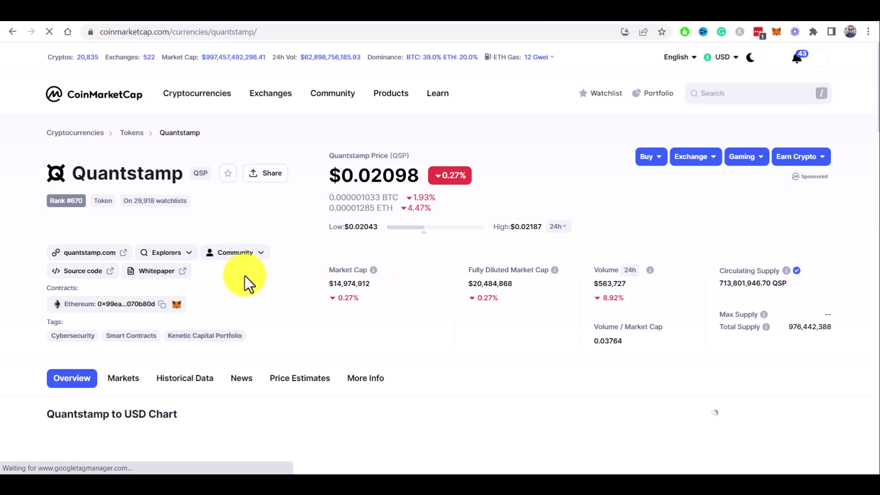
pyautogui.click(177, 304)
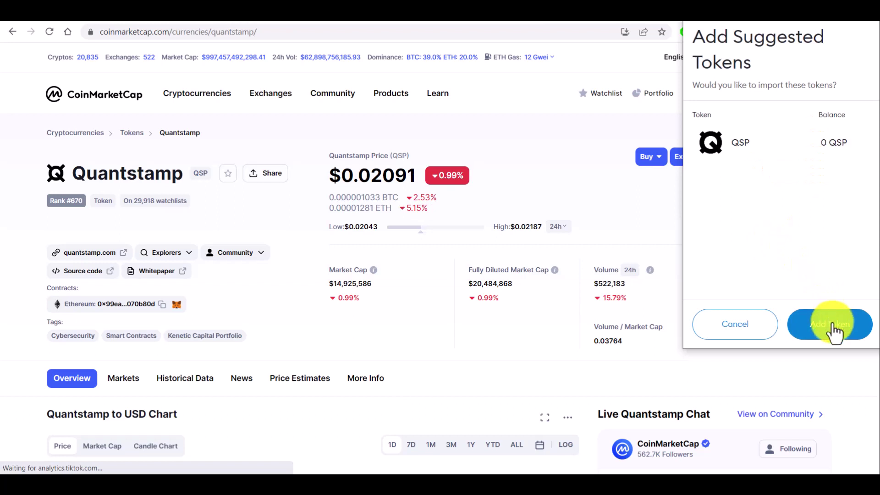
pyautogui.click(834, 331)
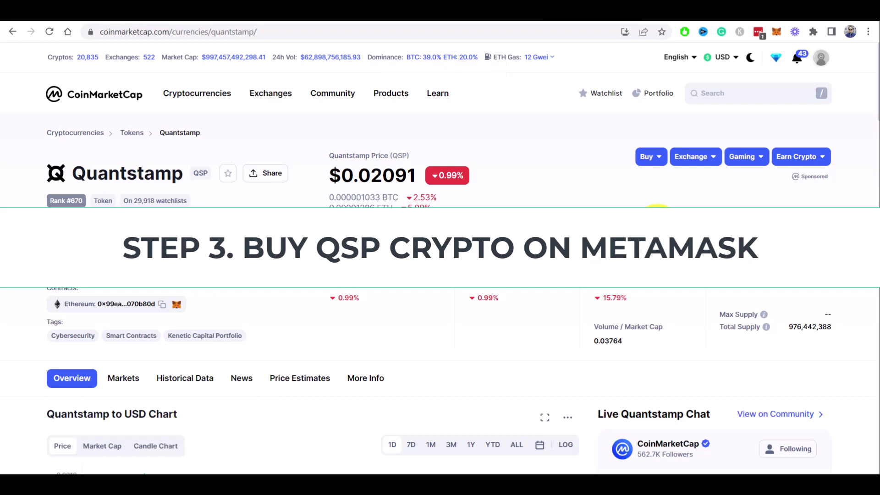
pyautogui.scroll(-3, 657, 226)
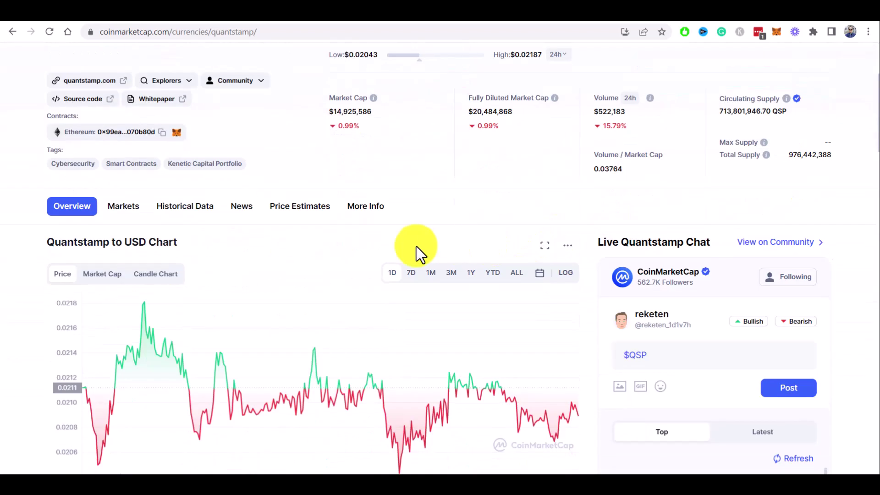
# Browse Quantstamp's Markets listings, then return to the MetaMask wallet home.
pyautogui.click(128, 215)
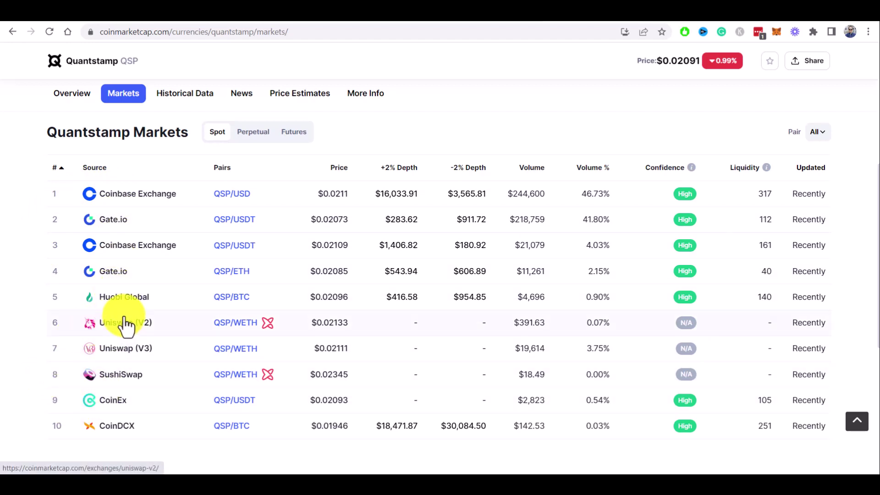
pyautogui.scroll(3, 412, 271)
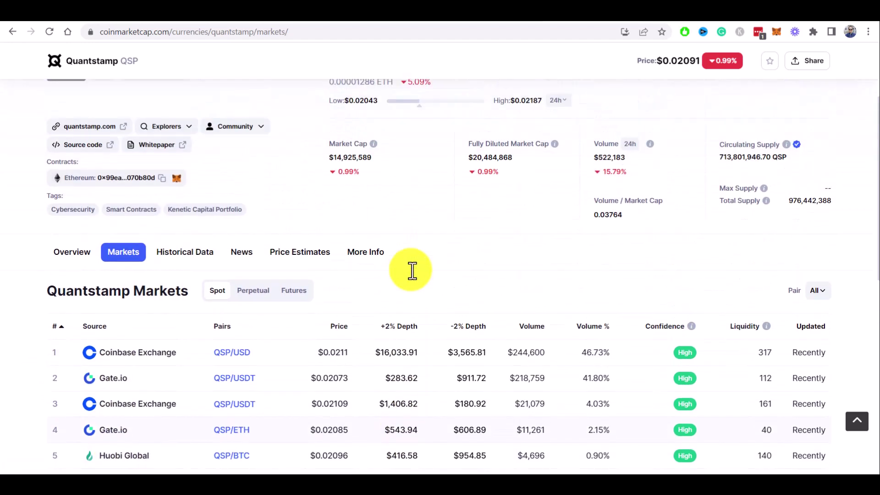
pyautogui.scroll(1, 427, 265)
pyautogui.scroll(1, 427, 265)
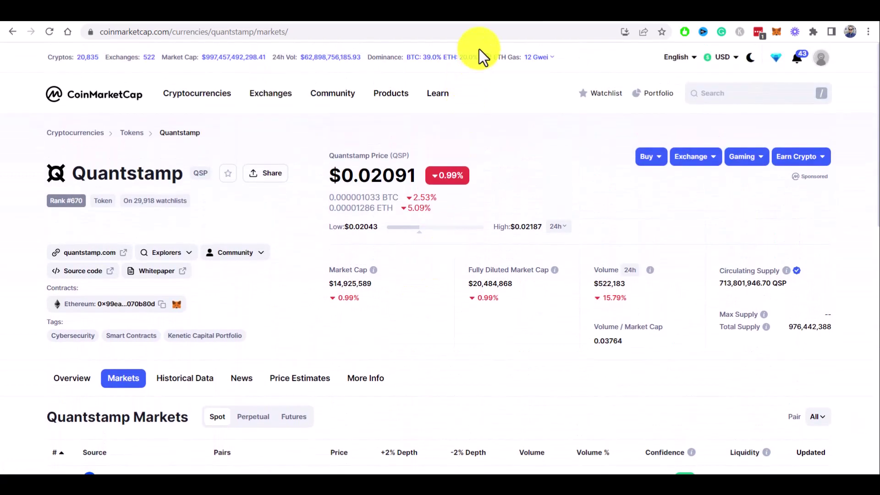
pyautogui.click(492, 19)
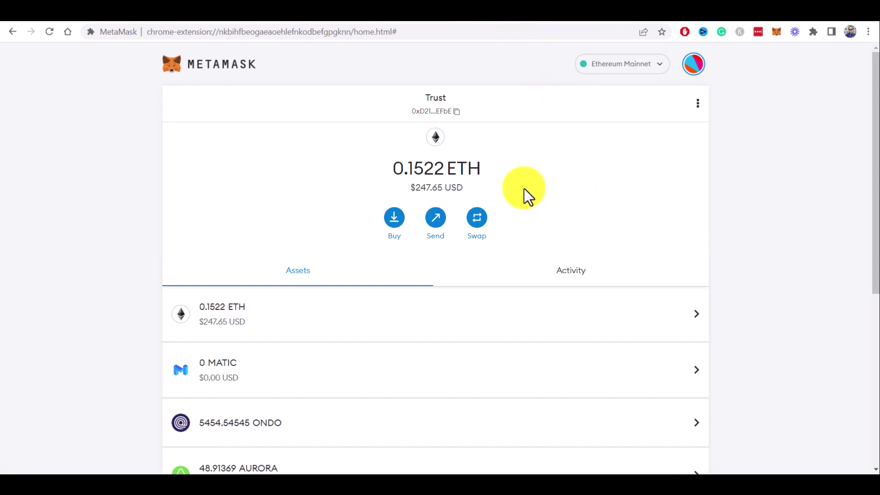
# Start a swap from ETH and choose QSP as the token to receive.
pyautogui.doubleClick(435, 168)
pyautogui.click(507, 170)
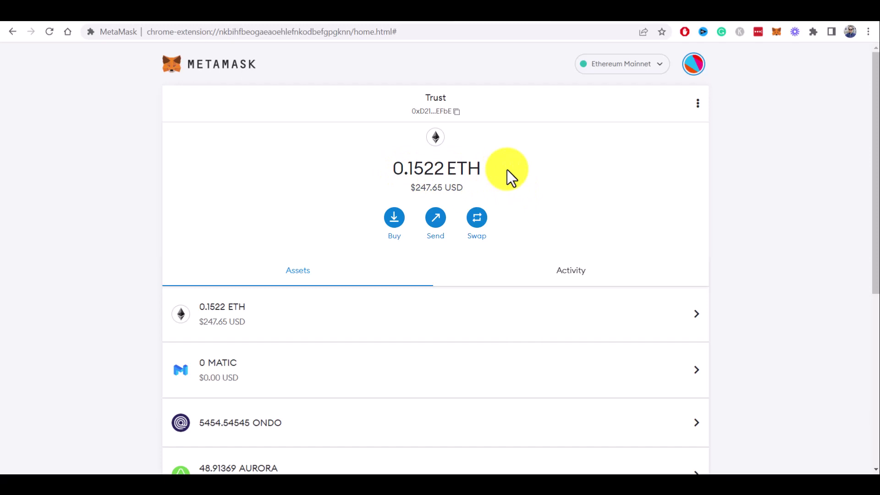
pyautogui.click(477, 232)
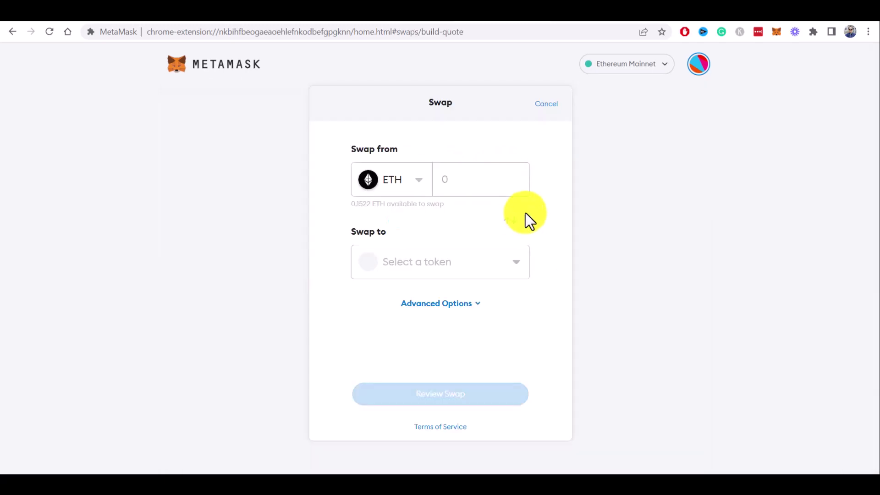
pyautogui.write('0.0')
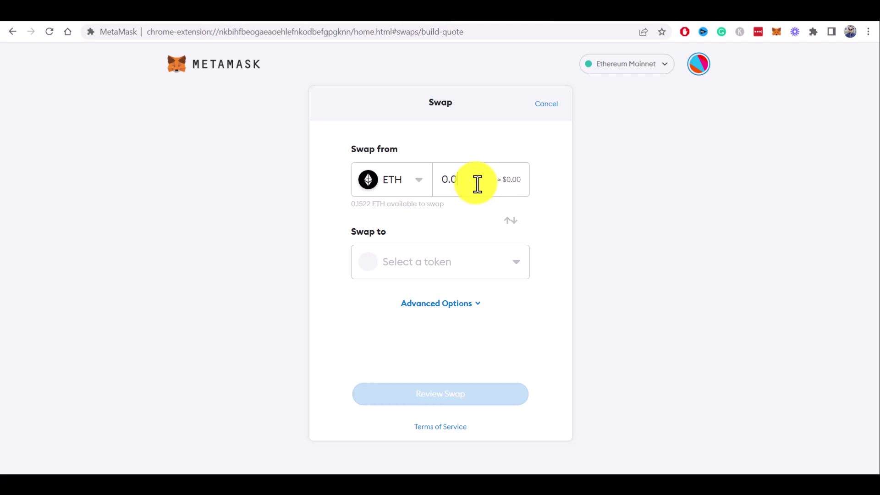
pyautogui.write('2')
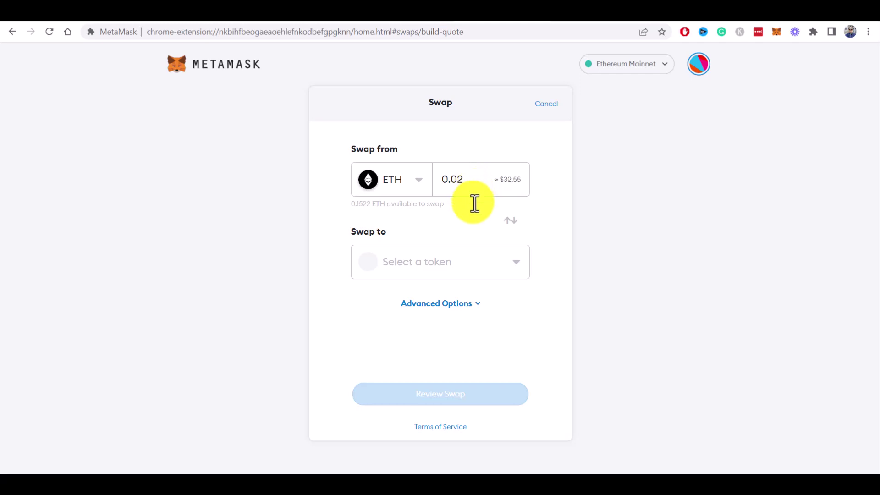
pyautogui.click(457, 268)
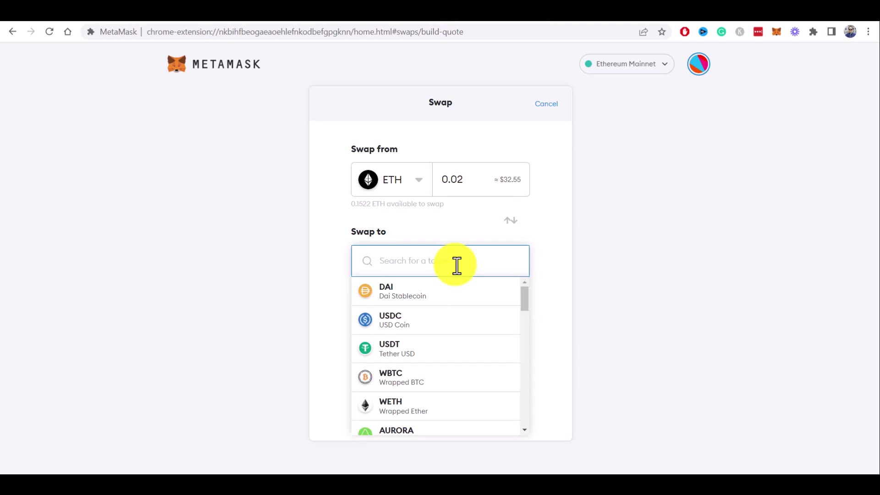
pyautogui.write('qsp')
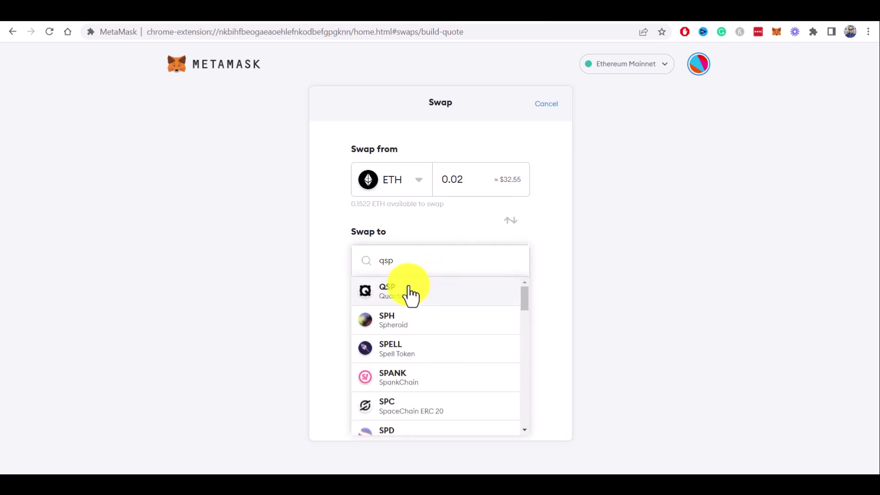
pyautogui.click(400, 288)
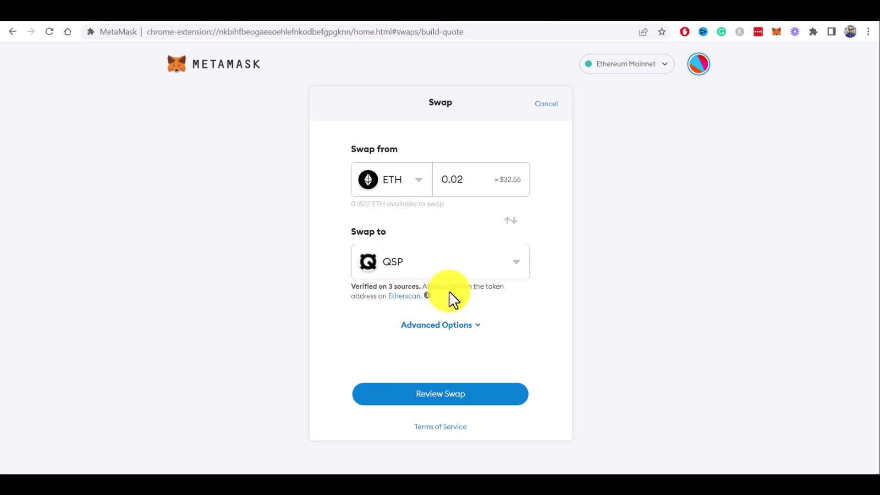
# Check Quantstamp's $0.02 price, contract address and official site on Etherscan.
pyautogui.click(671, 23)
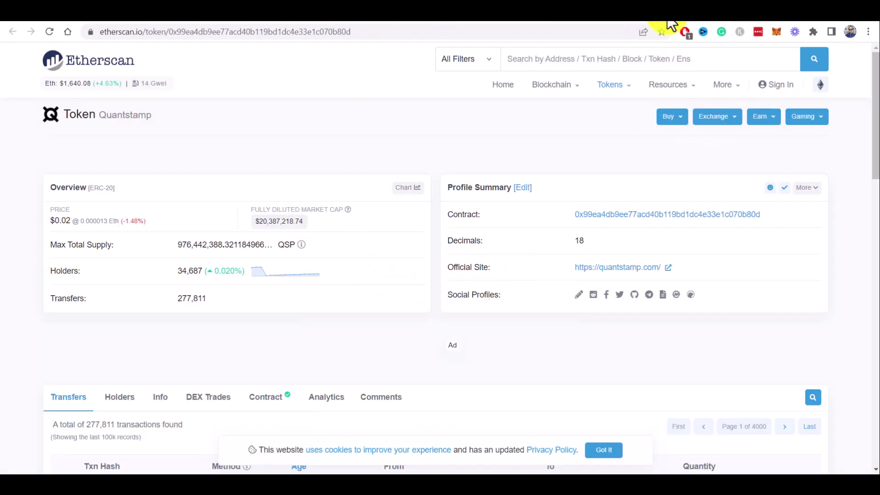
pyautogui.scroll(-1, 384, 338)
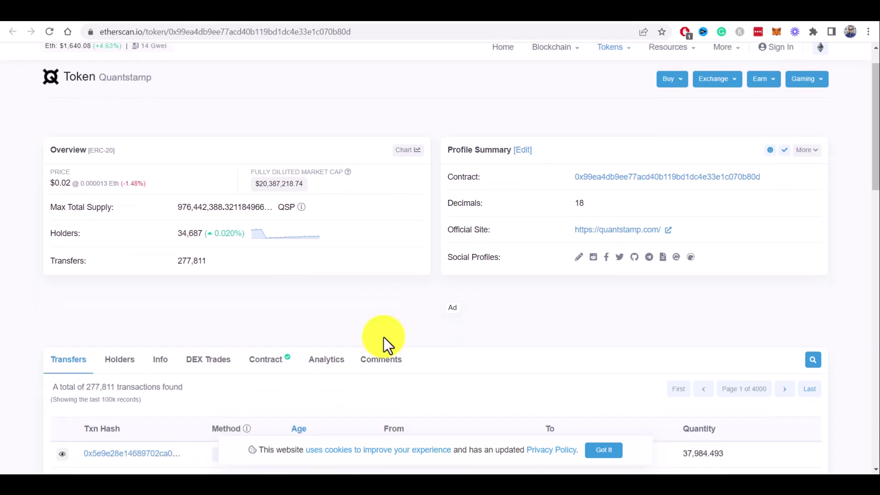
pyautogui.scroll(1, 383, 338)
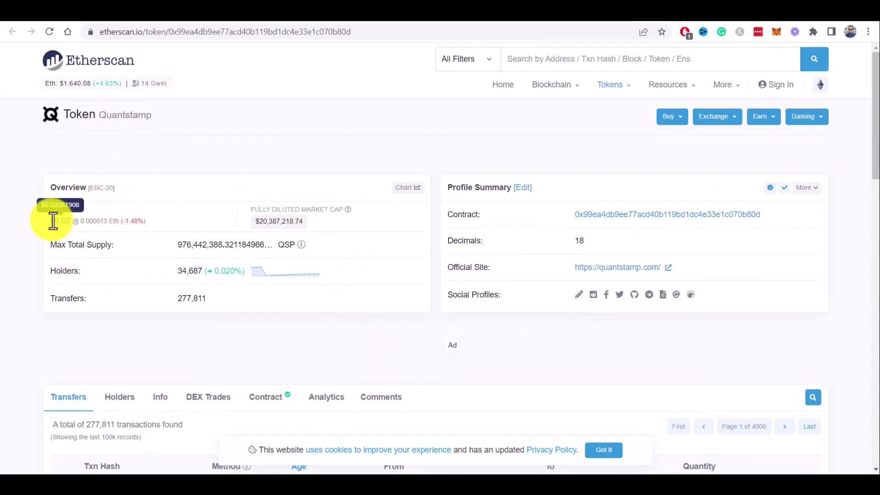
pyautogui.moveTo(51, 220); pyautogui.dragTo(72, 220)
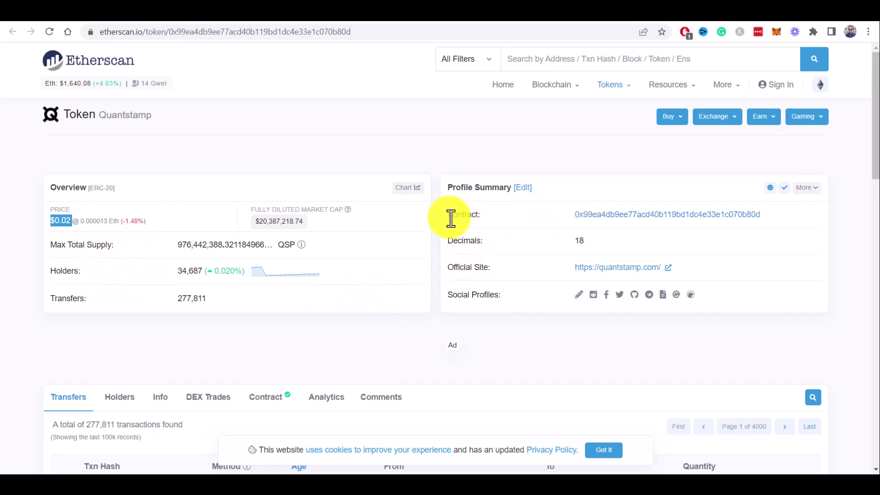
pyautogui.moveTo(447, 214); pyautogui.dragTo(783, 219)
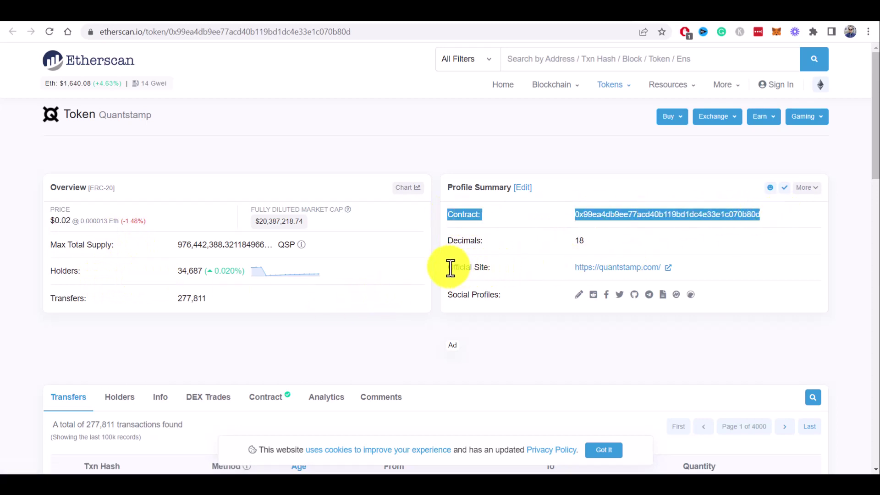
pyautogui.moveTo(447, 267); pyautogui.dragTo(679, 267)
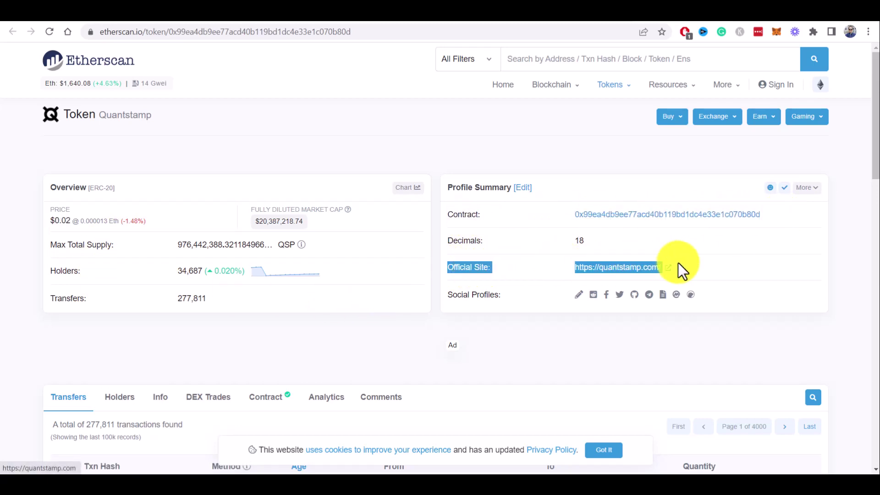
pyautogui.click(514, 316)
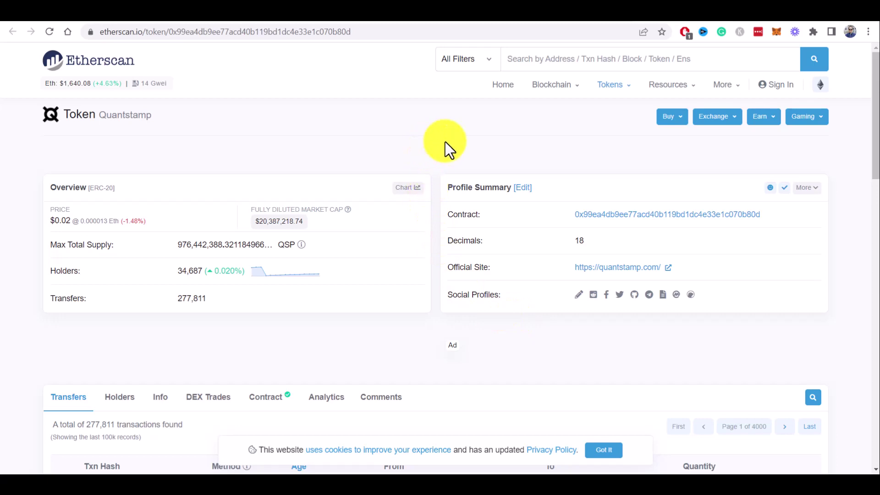
# Review the swap quote for 0.02 ETH to 1523.4542 QSP and note the estimated gas fee.
pyautogui.click(482, 20)
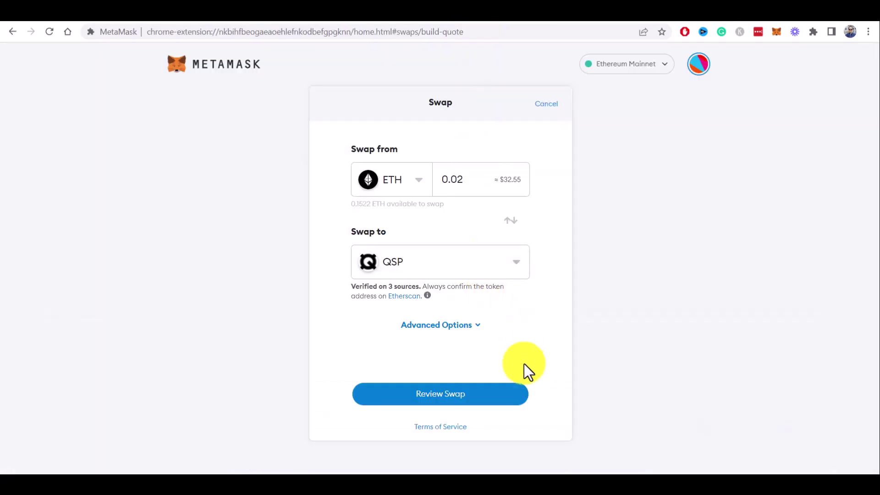
pyautogui.click(473, 399)
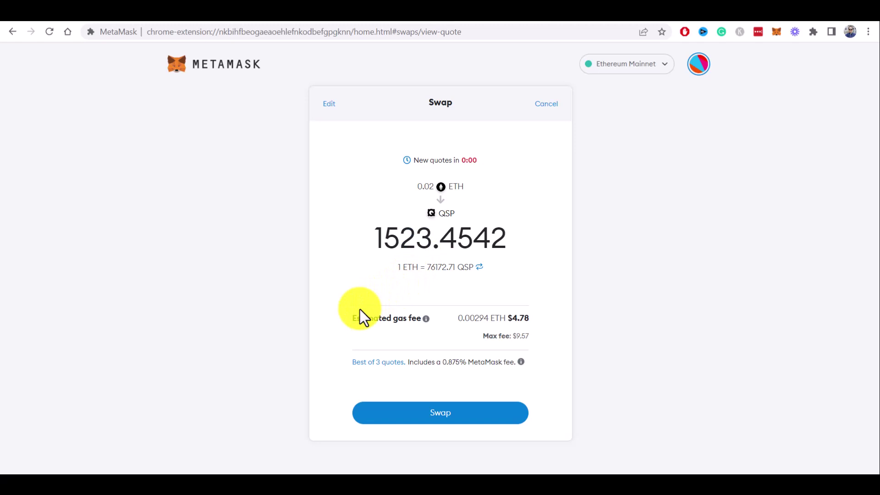
pyautogui.moveTo(353, 316)
pyautogui.mouseDown()
pyautogui.moveTo(505, 319)
pyautogui.moveTo(523, 331)
pyautogui.mouseUp()
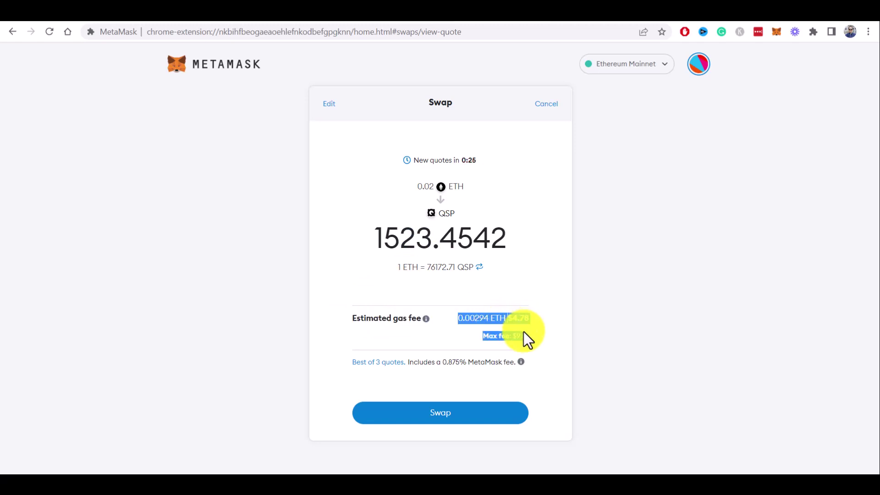
pyautogui.click(536, 332)
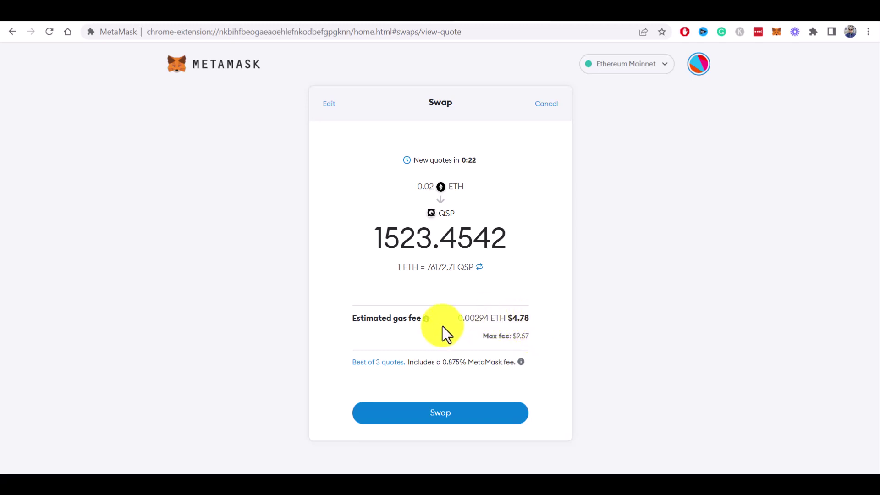
# Compare the Best of 3 quotes, note the MetaMask fee percentage and submit the swap.
pyautogui.click(376, 361)
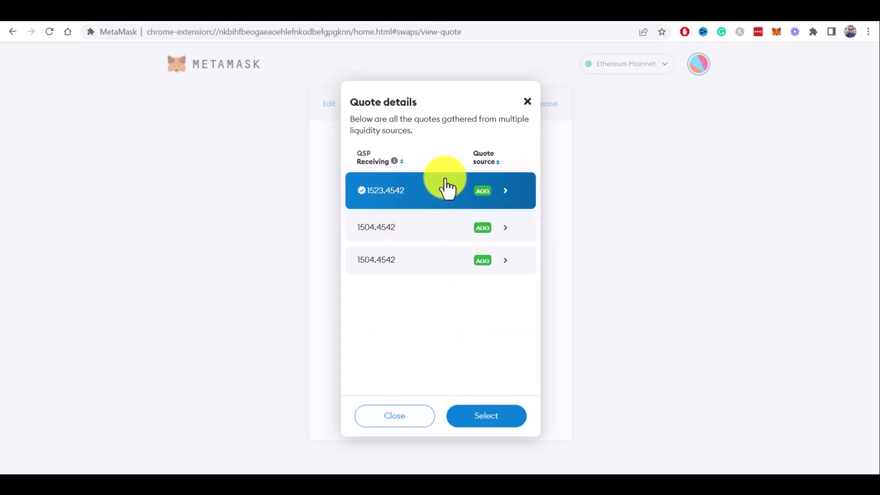
pyautogui.click(528, 104)
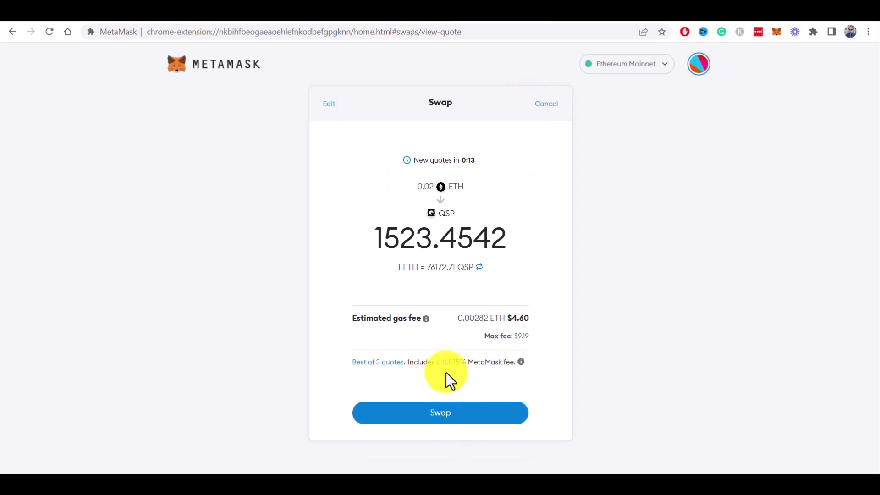
pyautogui.moveTo(444, 362); pyautogui.dragTo(510, 365)
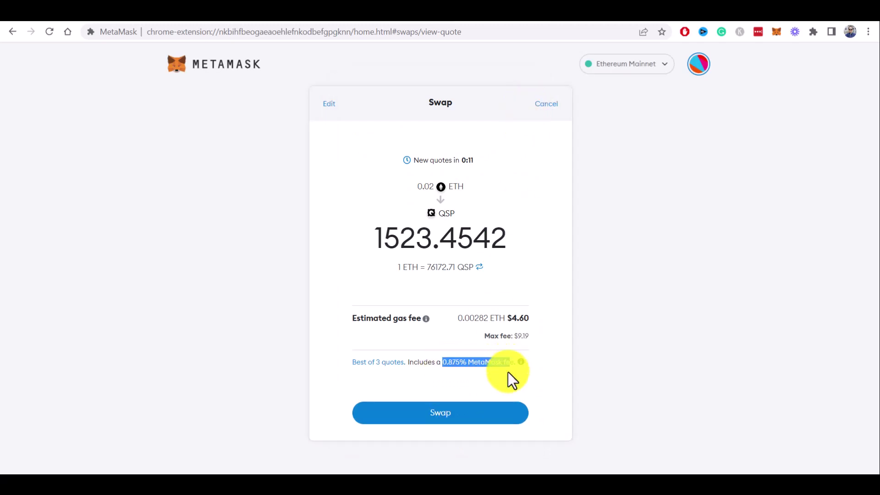
pyautogui.click(523, 387)
pyautogui.click(422, 418)
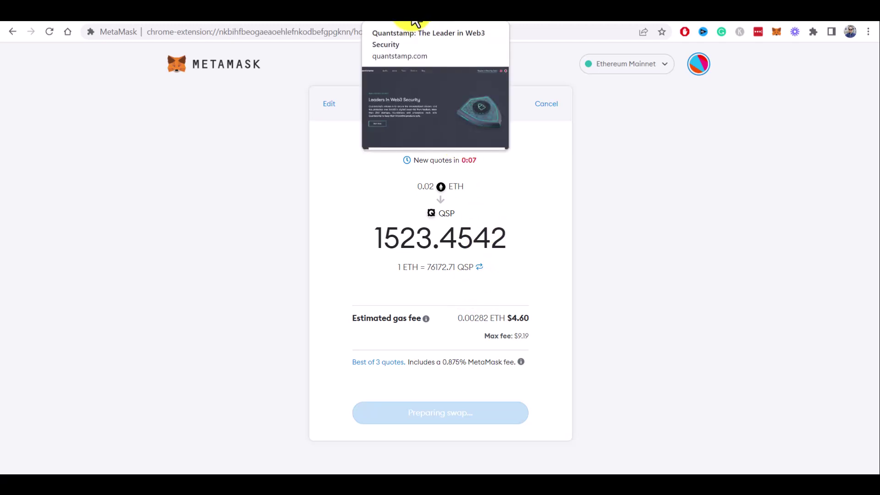
# Bring up the quantstamp.com home page about Web3 security.
pyautogui.click(414, 23)
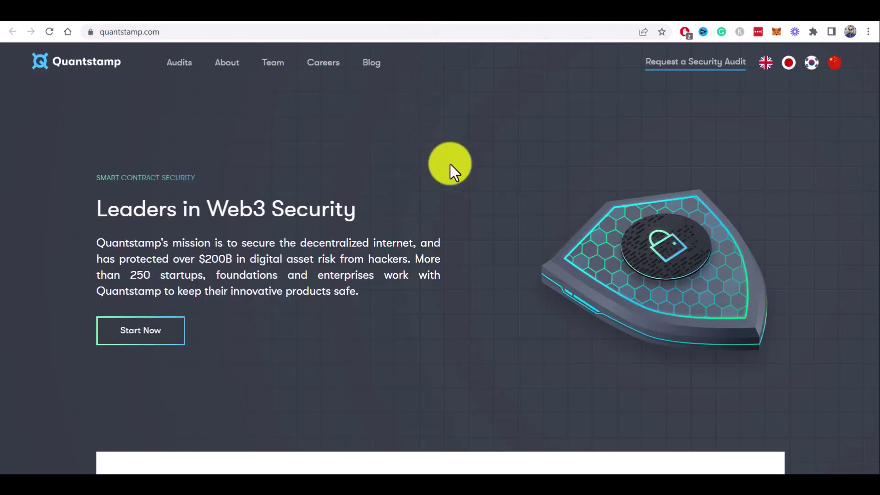